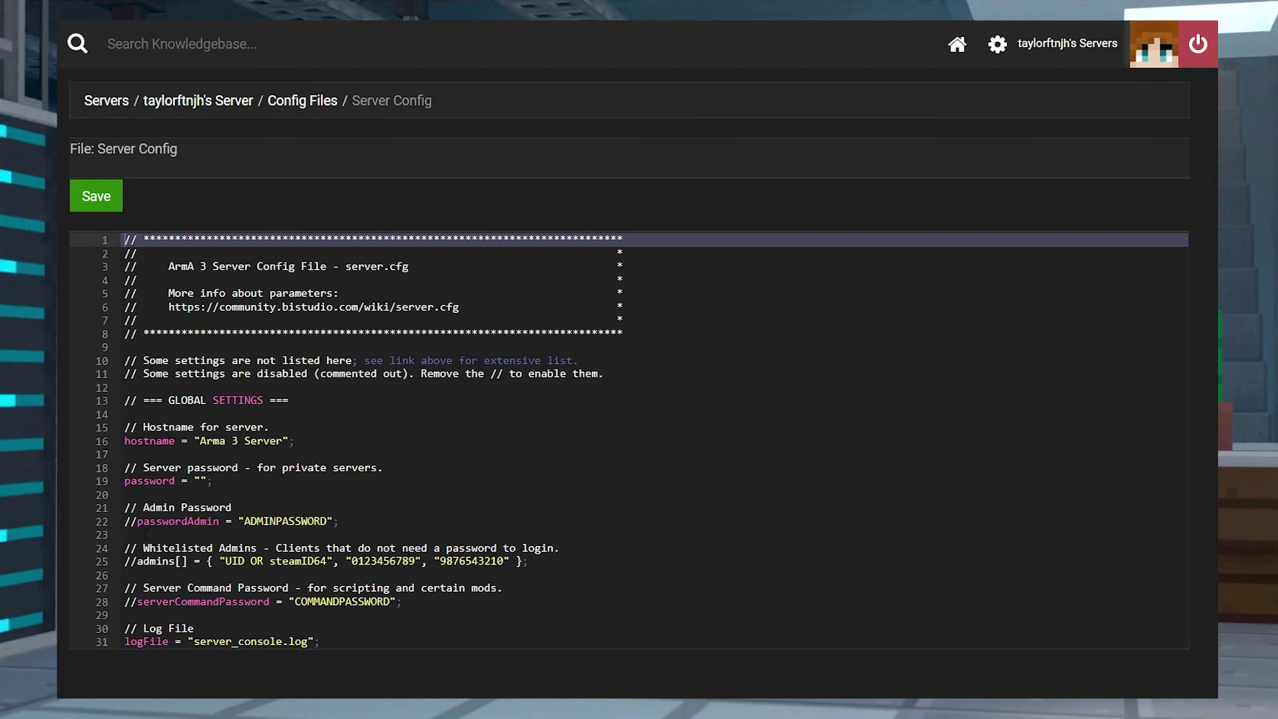
# Respawn at Panochori as Machine Gunner and return to first-person play on Altis.
pyautogui.click(137, 520)
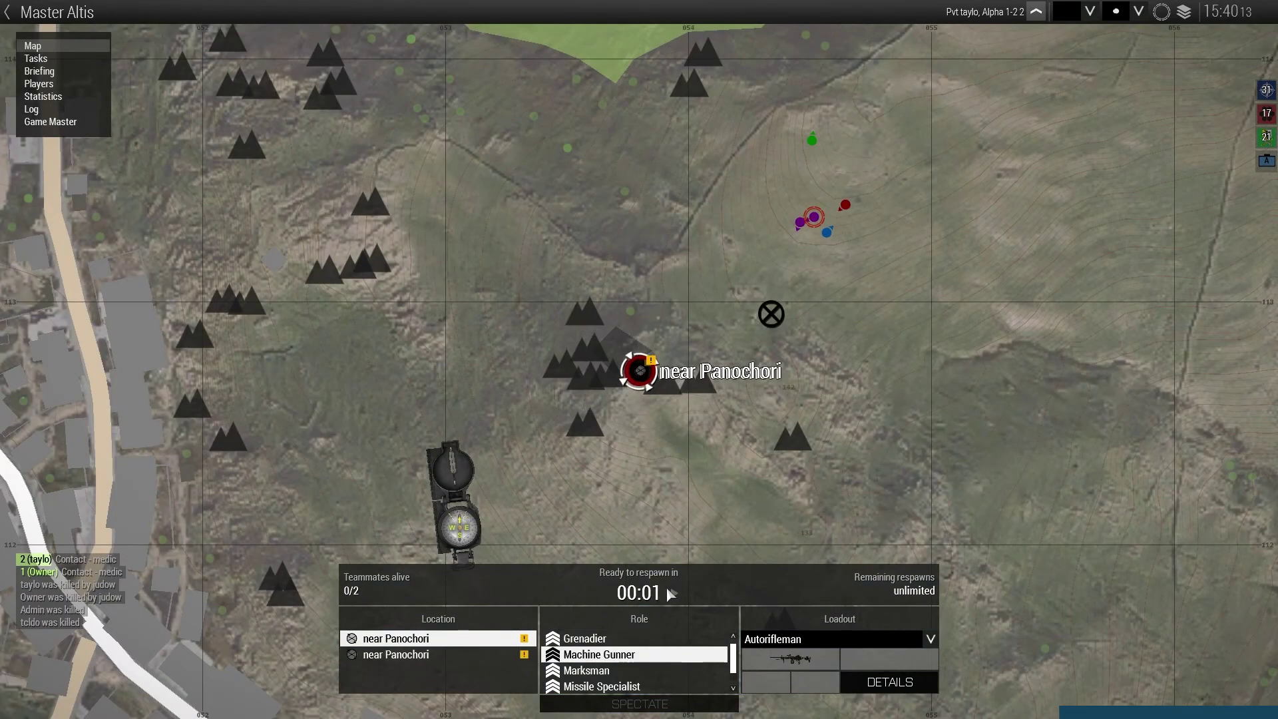
pyautogui.click(667, 587)
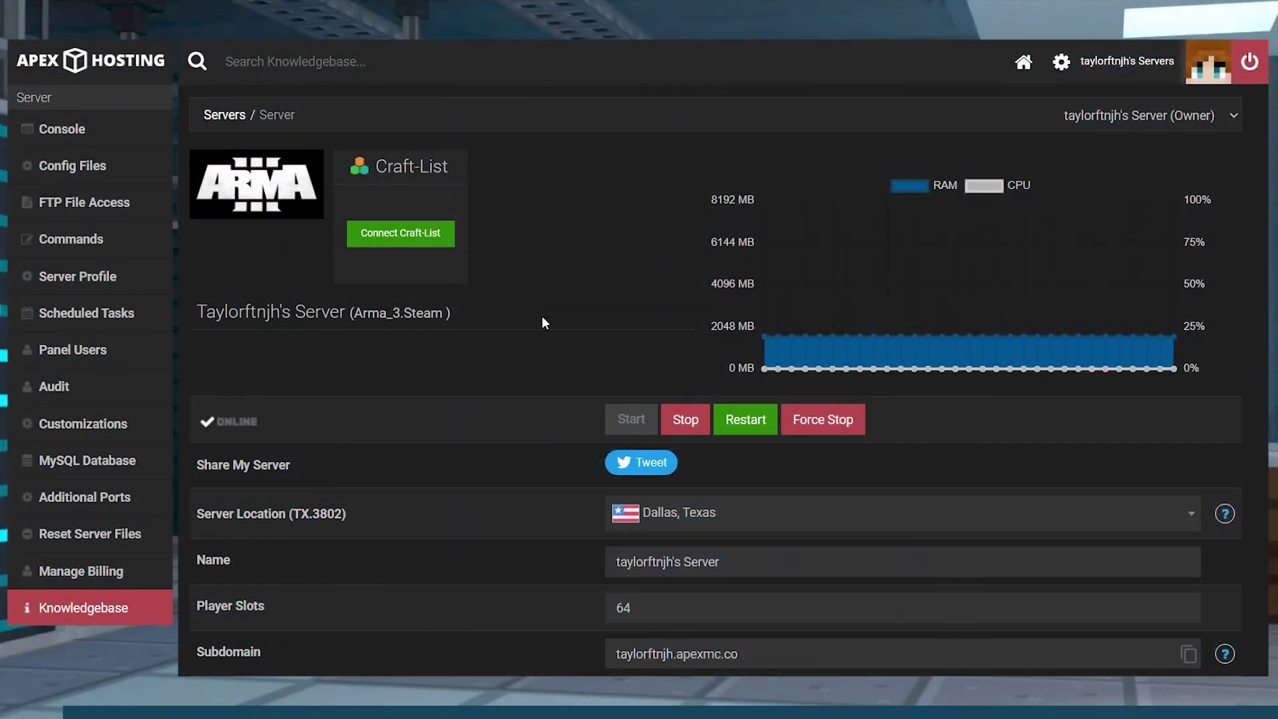
# Stop the Arma 3 server and bring up its Config Files list.
pyautogui.click(673, 417)
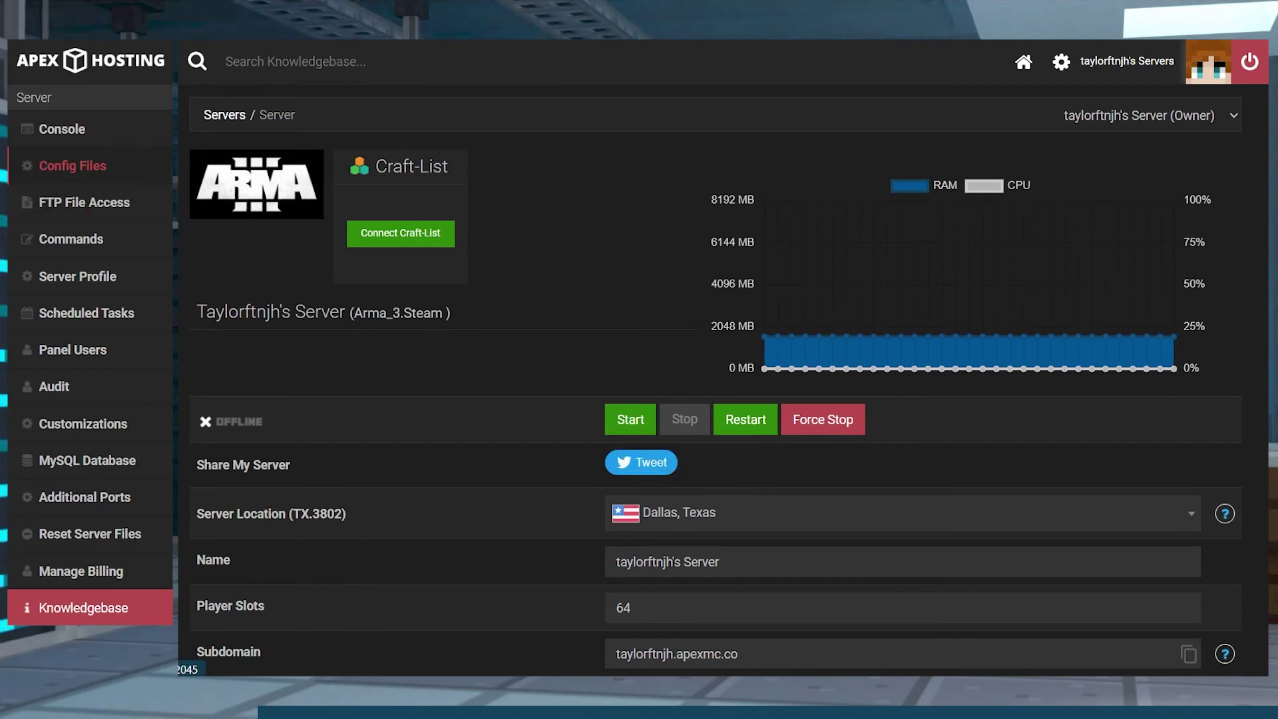
pyautogui.click(72, 166)
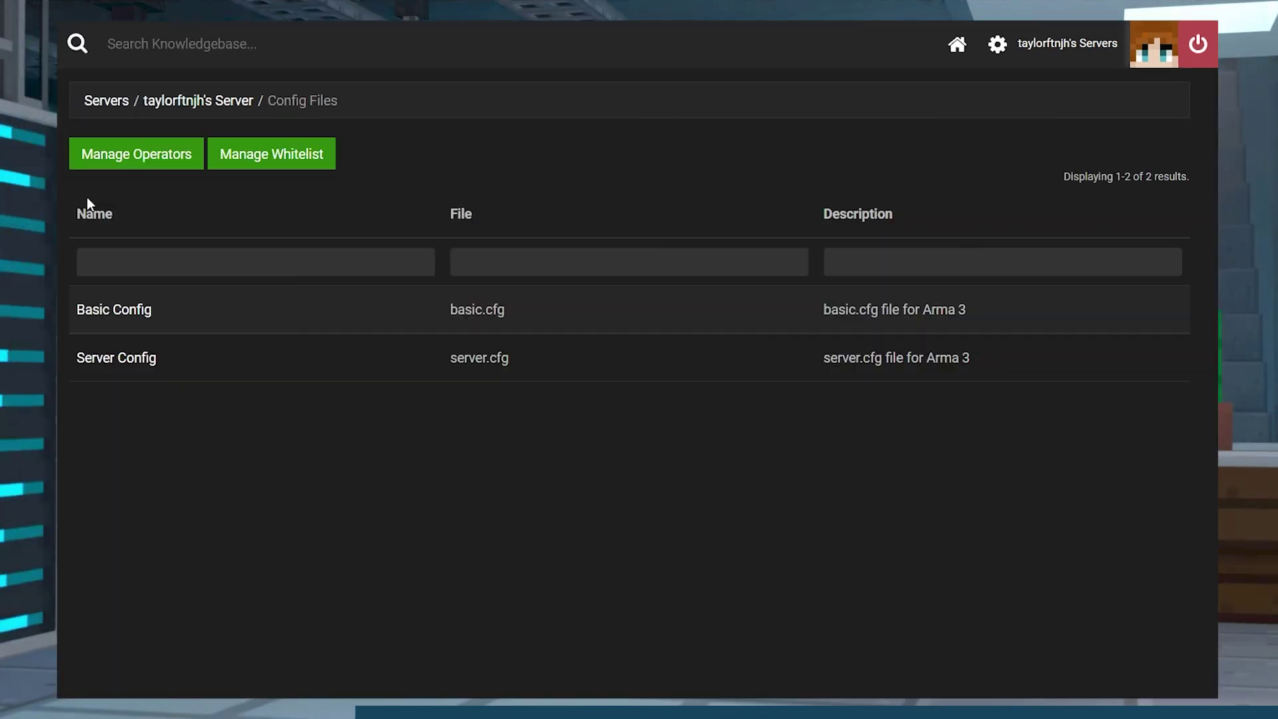
# Open server.cfg and remove the // before passwordAdmin on line 22.
pyautogui.click(115, 360)
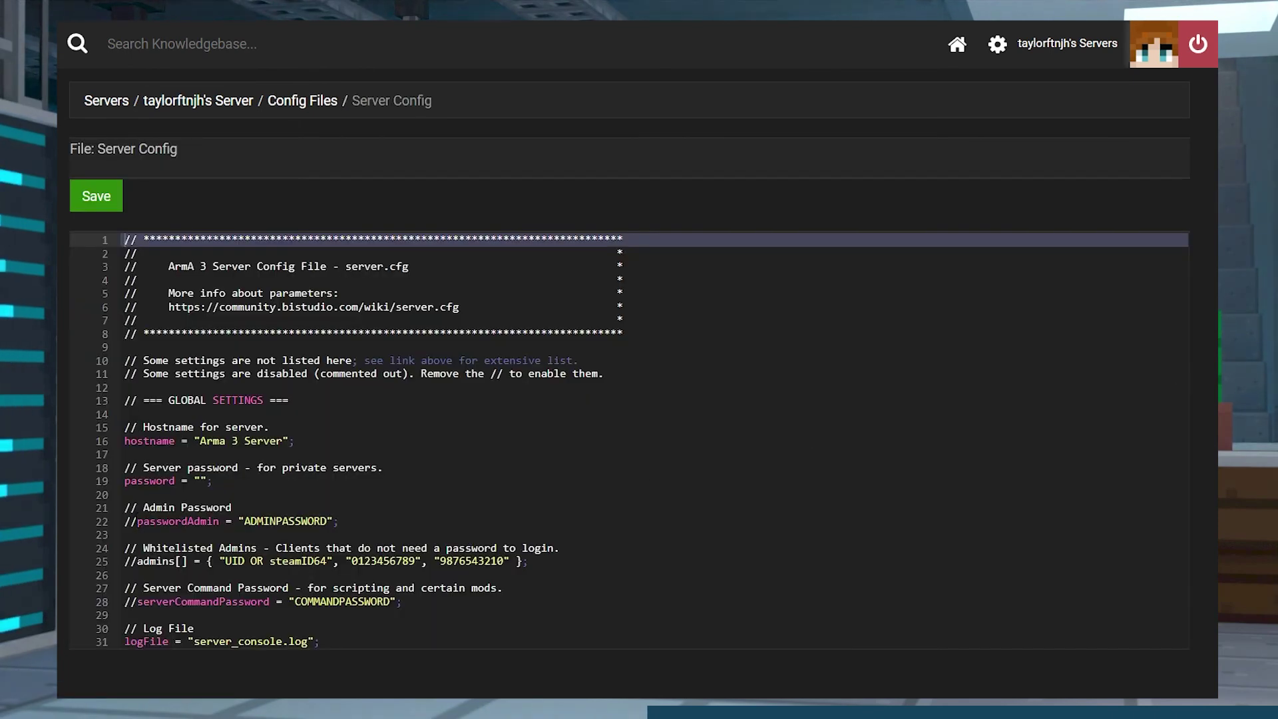
pyautogui.click(137, 520)
pyautogui.press('BackSpace')
pyautogui.press('BackSpace')
pyautogui.doubleClick(275, 521)
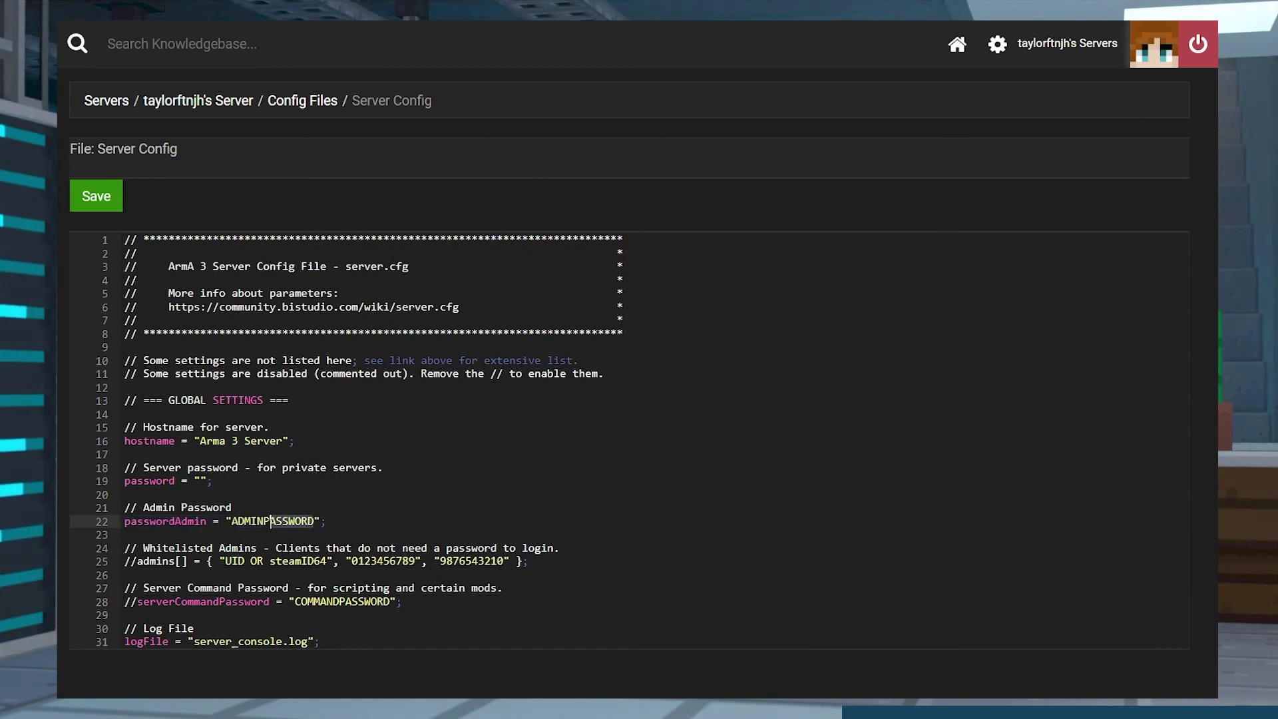
pyautogui.moveTo(325, 521); pyautogui.dragTo(125, 535)
pyautogui.doubleClick(230, 520)
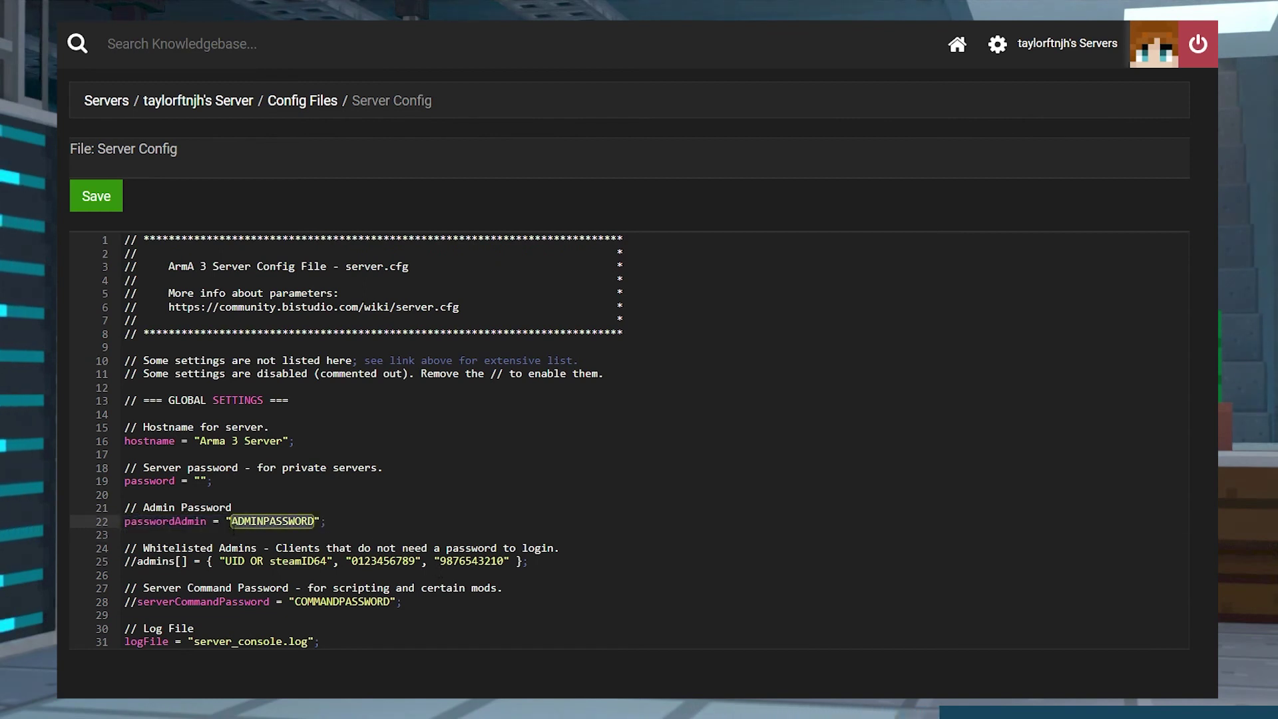
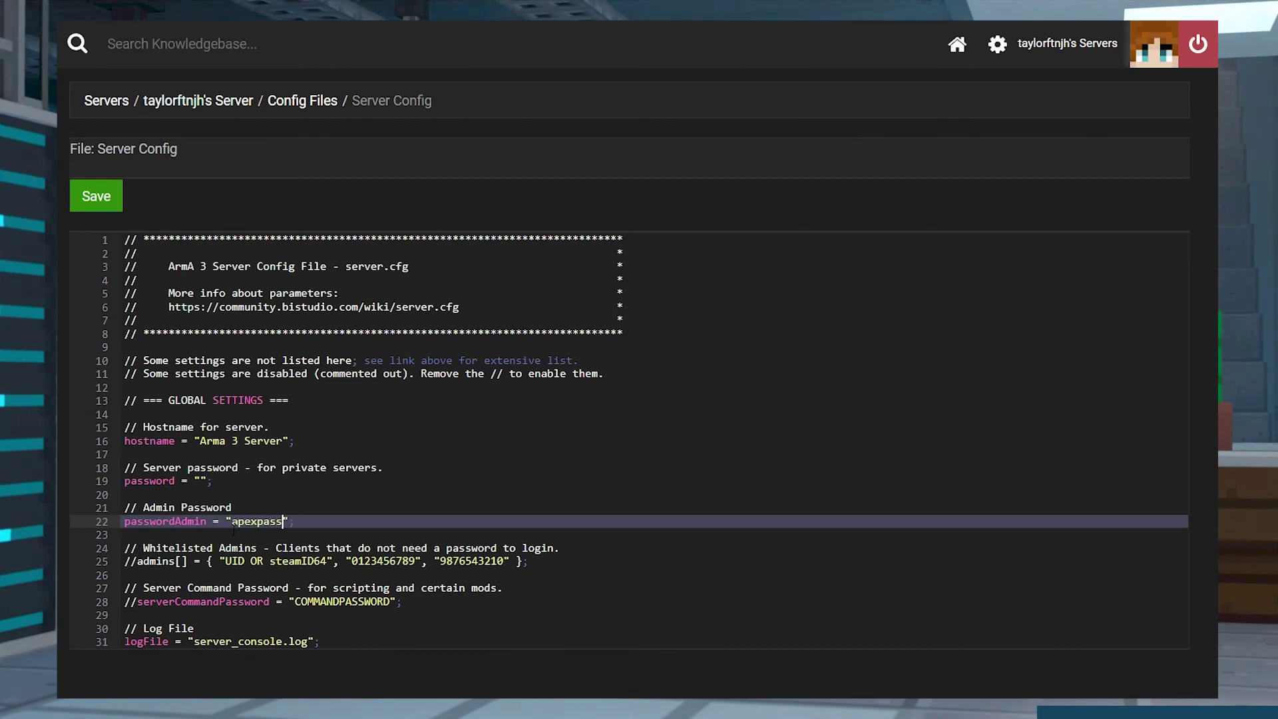
pyautogui.click(96, 209)
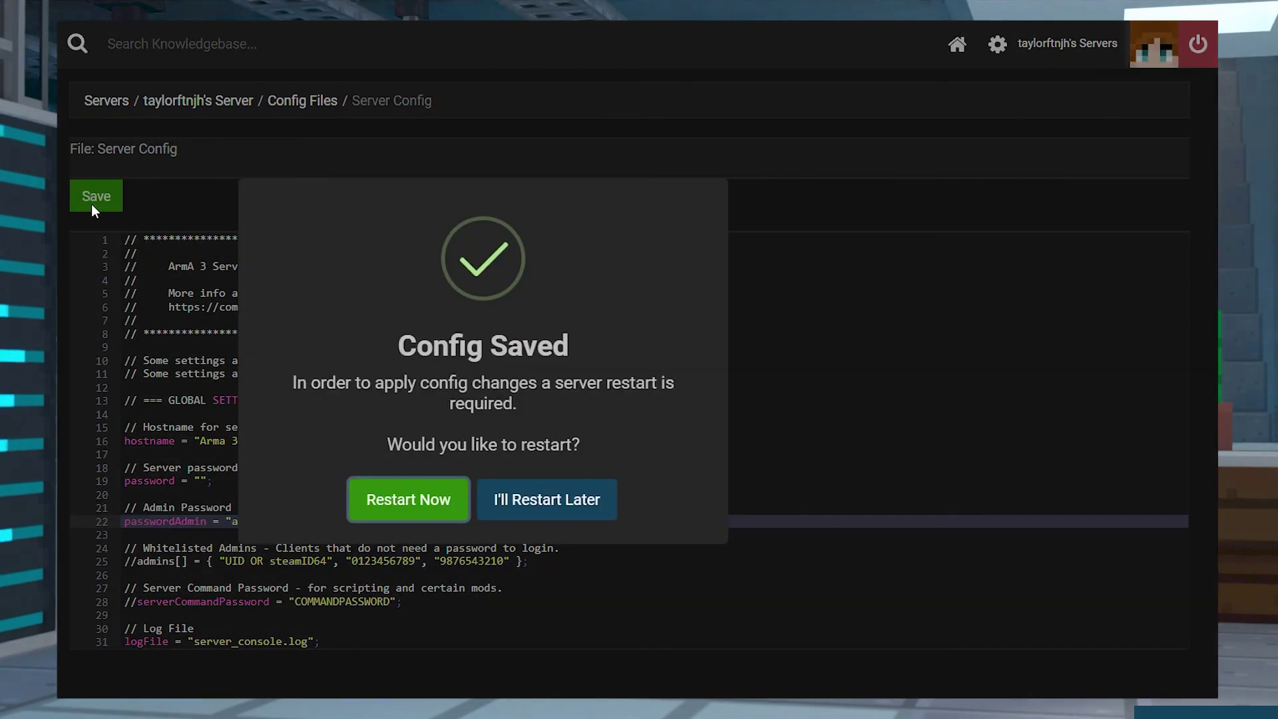
pyautogui.click(427, 505)
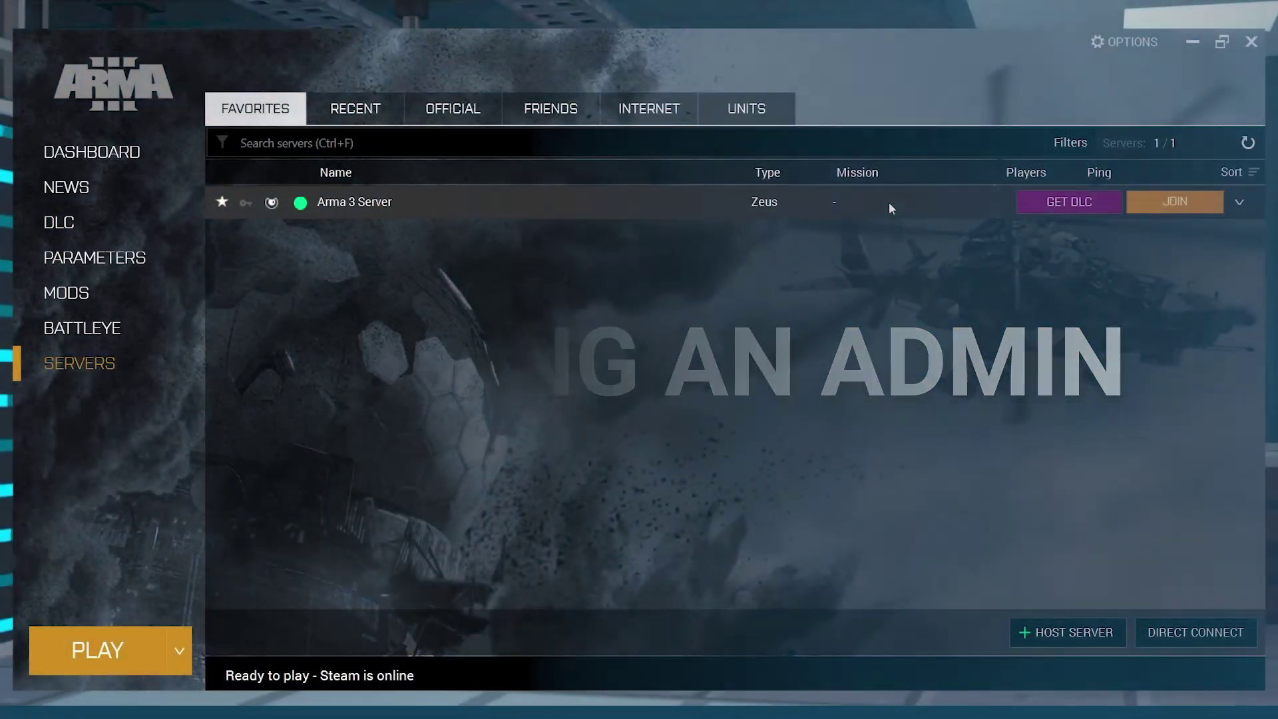
# Expand Arma 3 Server under Favorites and join it from the launcher.
pyautogui.click(889, 202)
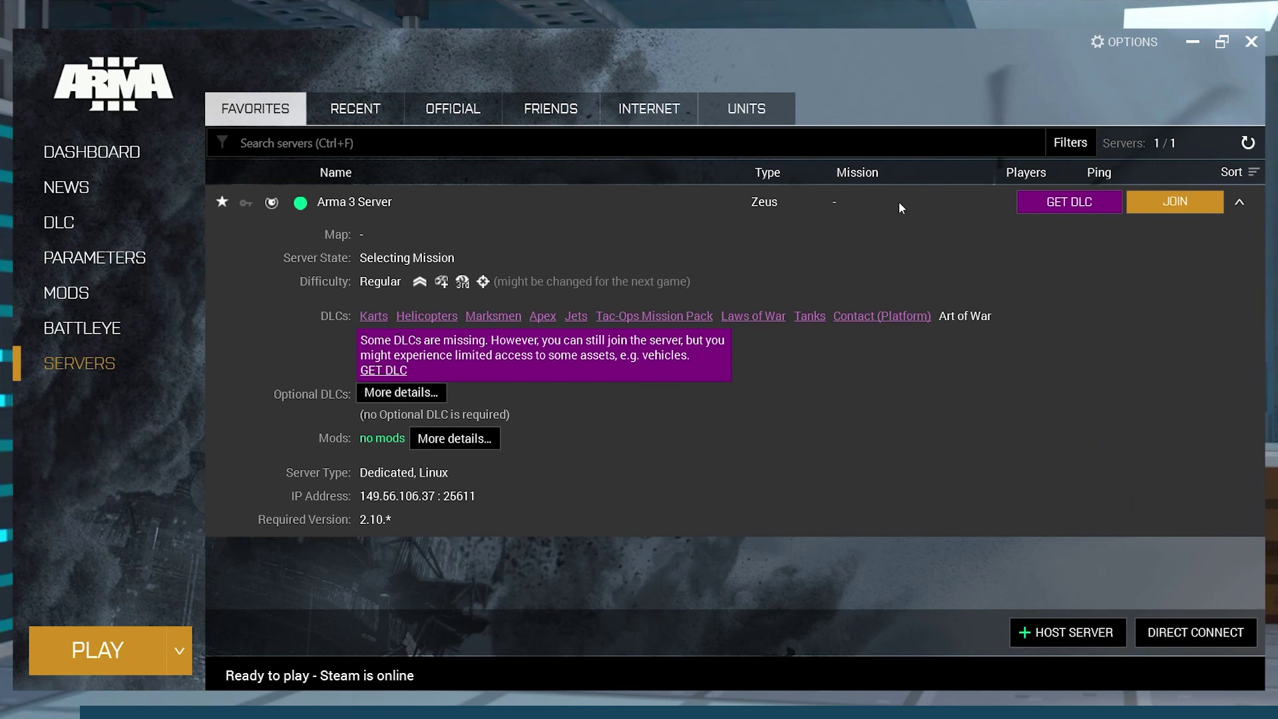
pyautogui.click(1142, 201)
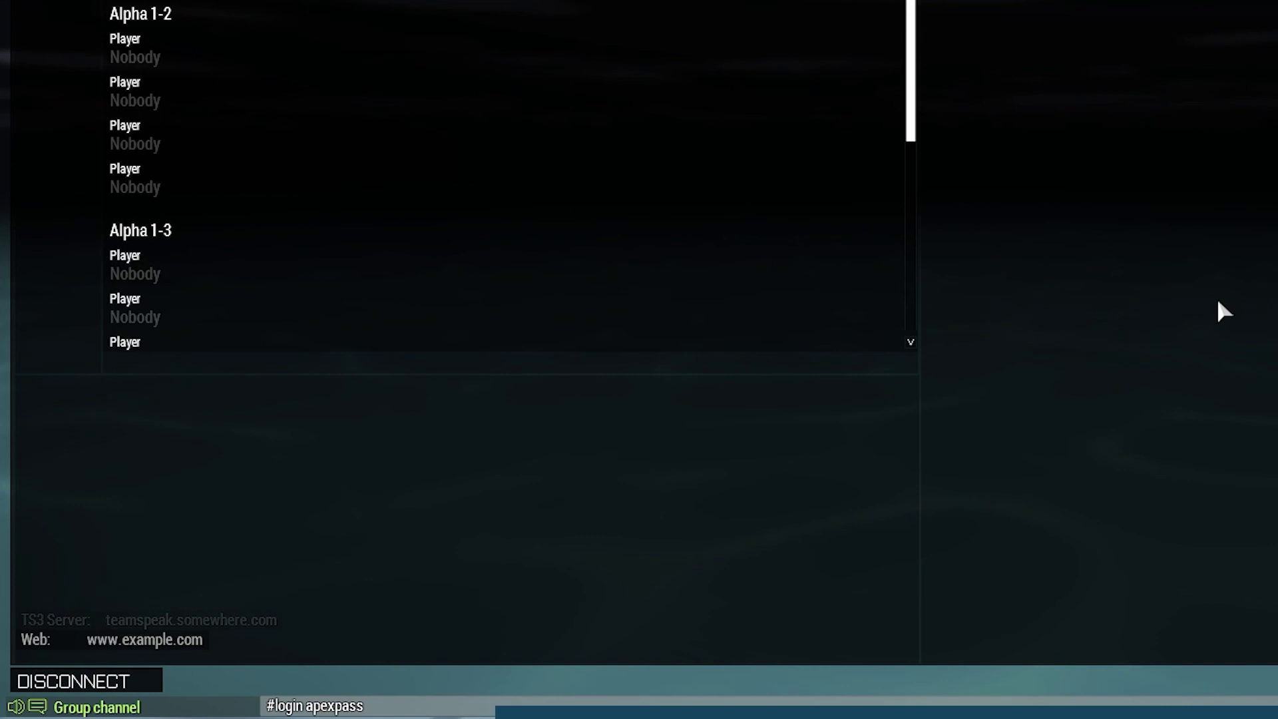
pyautogui.press('Return')
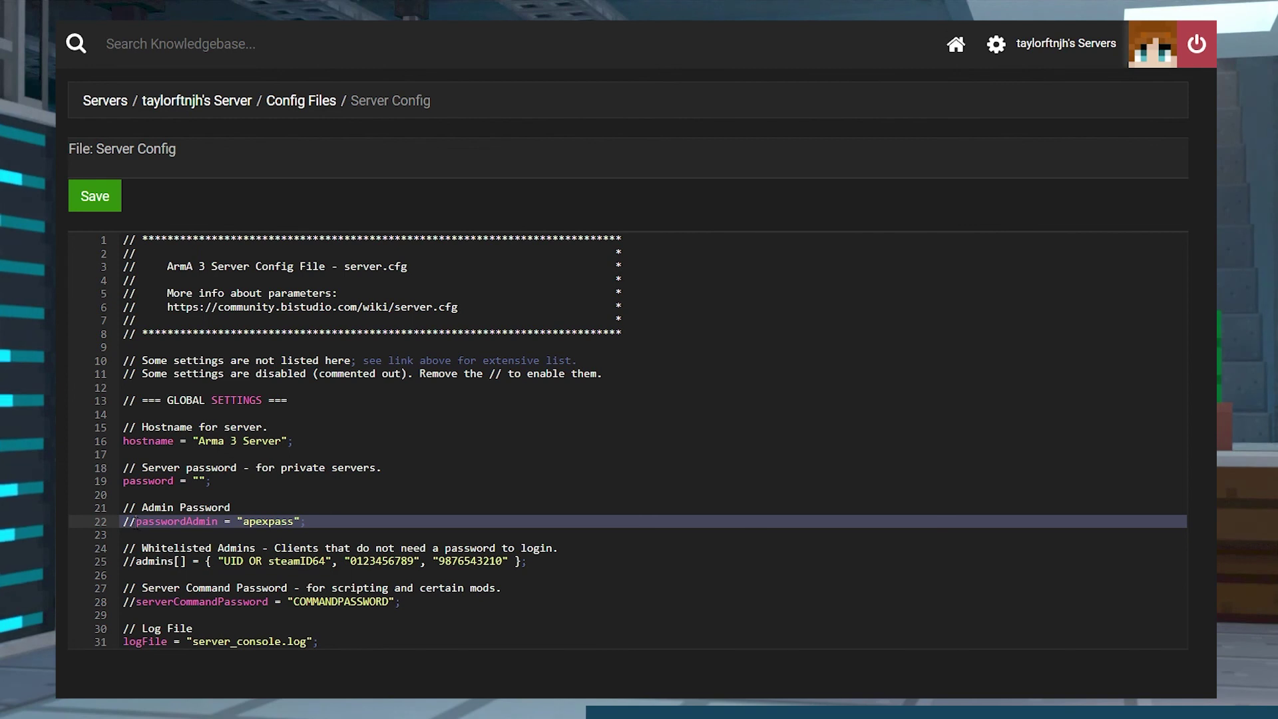
pyautogui.moveTo(123, 522); pyautogui.dragTo(135, 522)
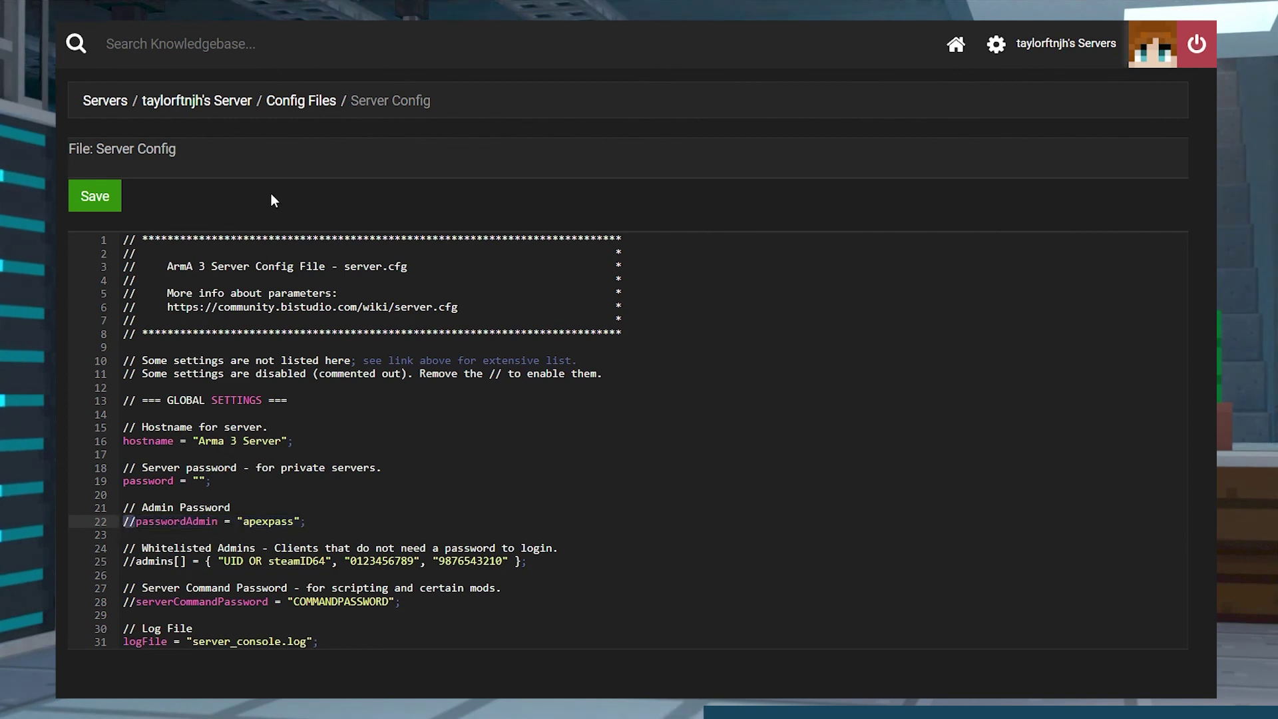
pyautogui.press('BackSpace')
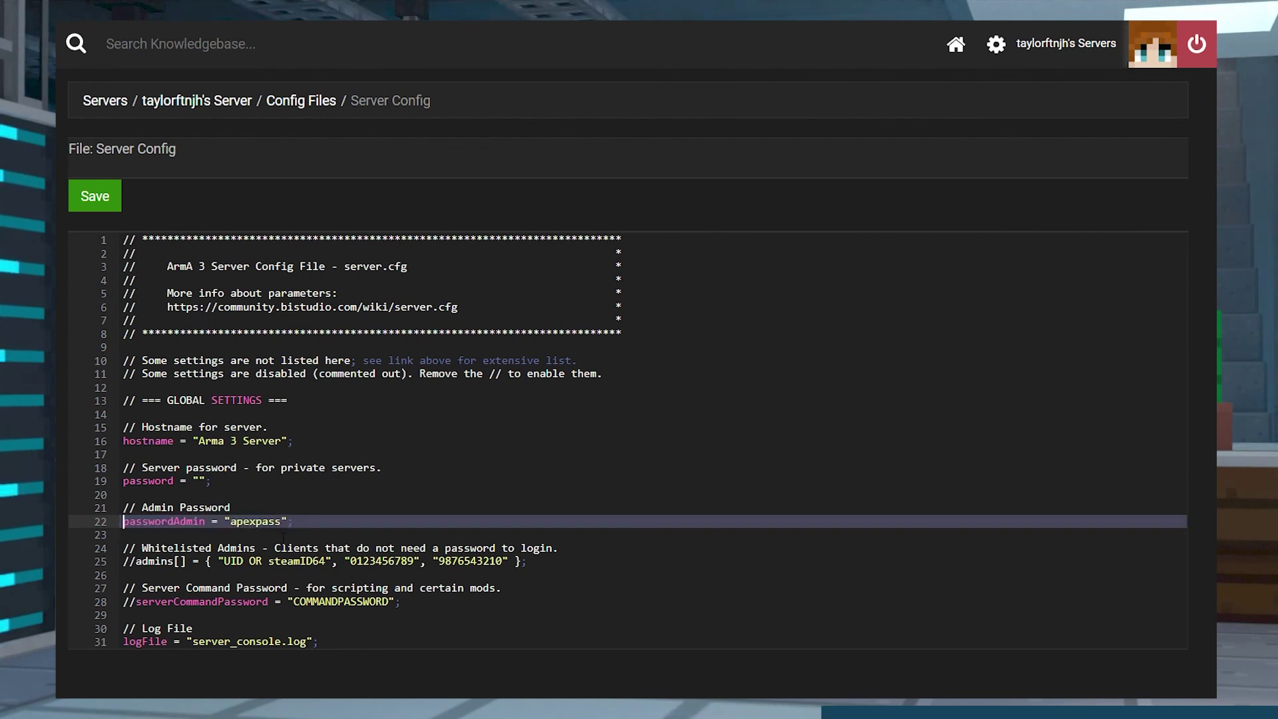
pyautogui.moveTo(285, 521); pyautogui.dragTo(123, 536)
pyautogui.doubleClick(226, 522)
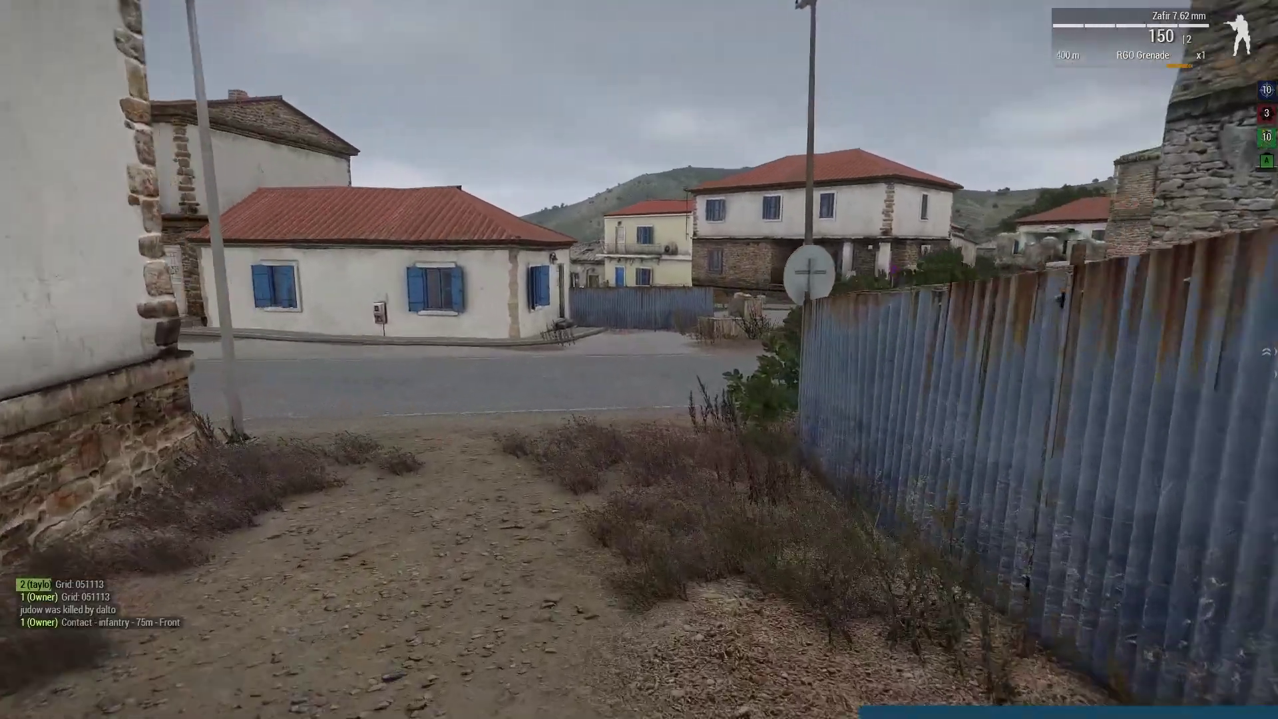
# Walk past the fence and along the village street with the compass shown.
pyautogui.press('w')
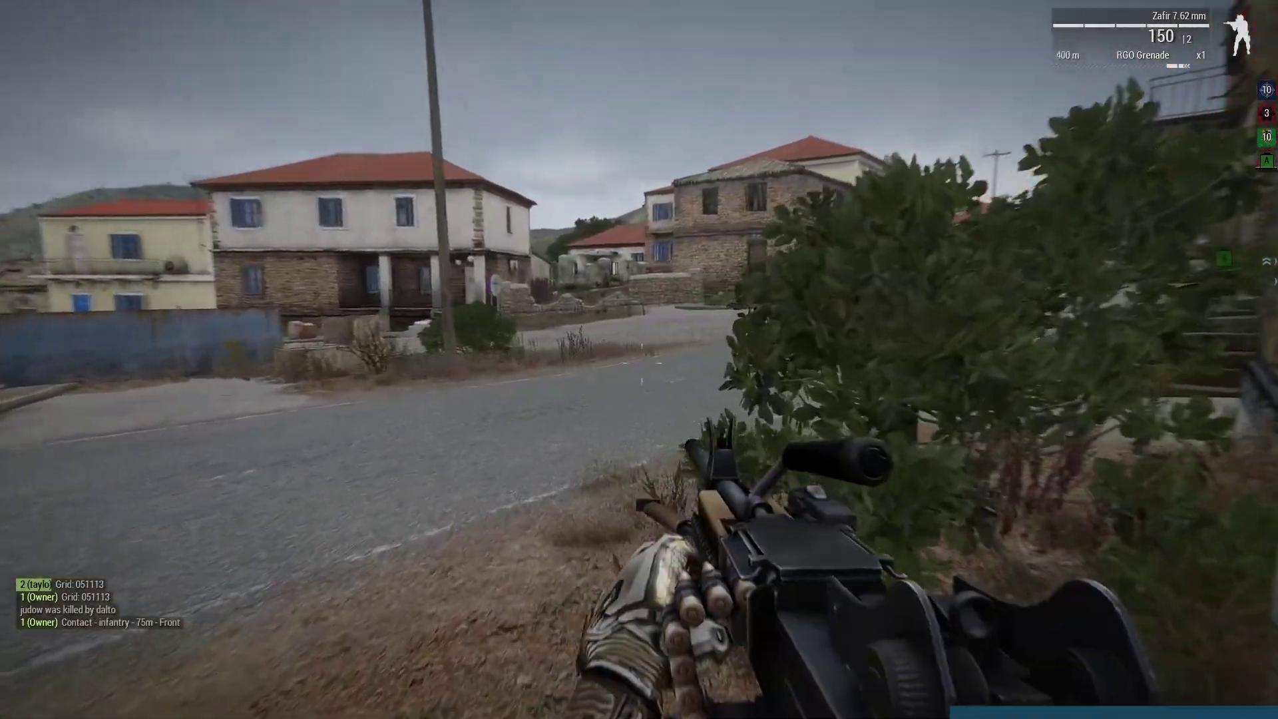
pyautogui.press('w')
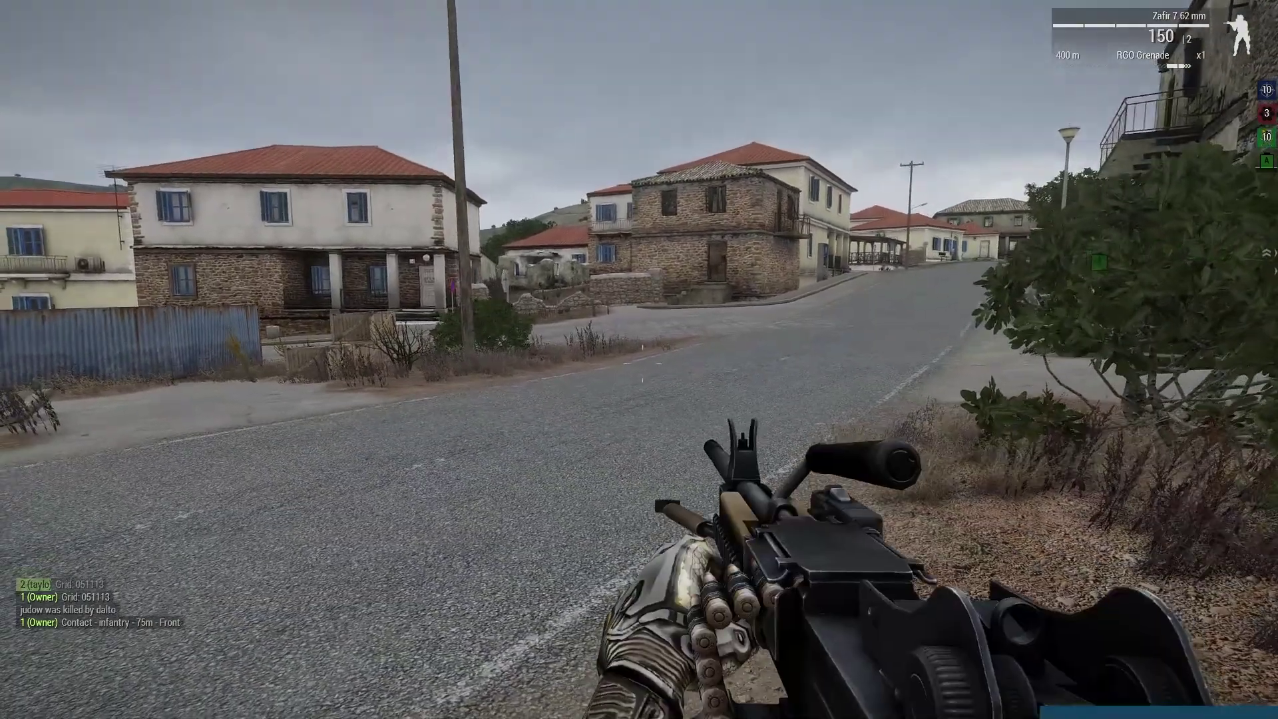
pyautogui.press('w')
pyautogui.press('k')
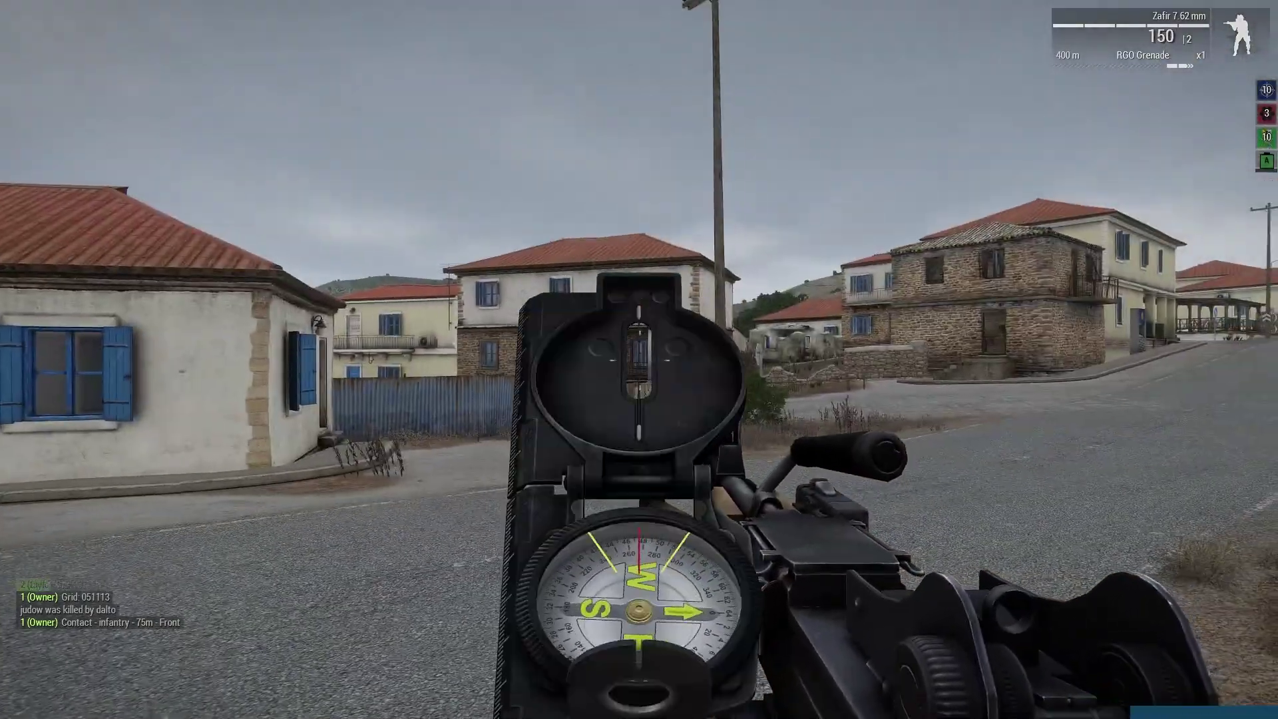
pyautogui.press('k')
pyautogui.press('k')
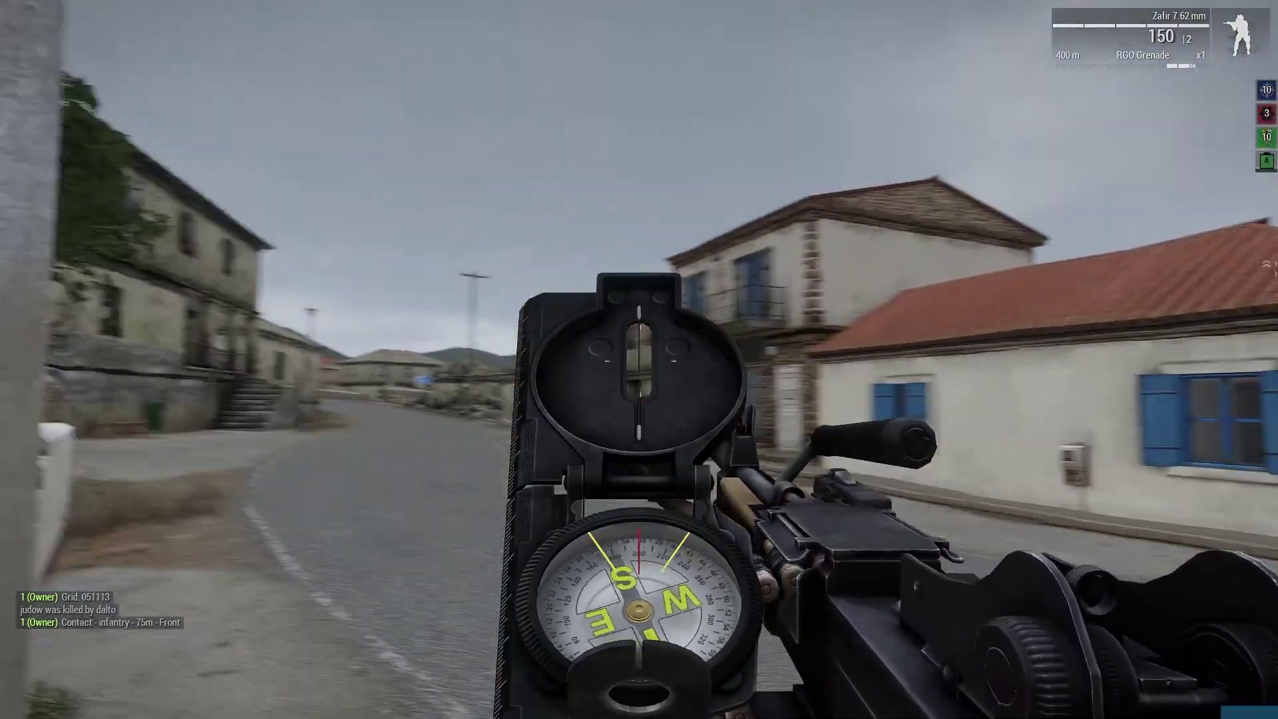